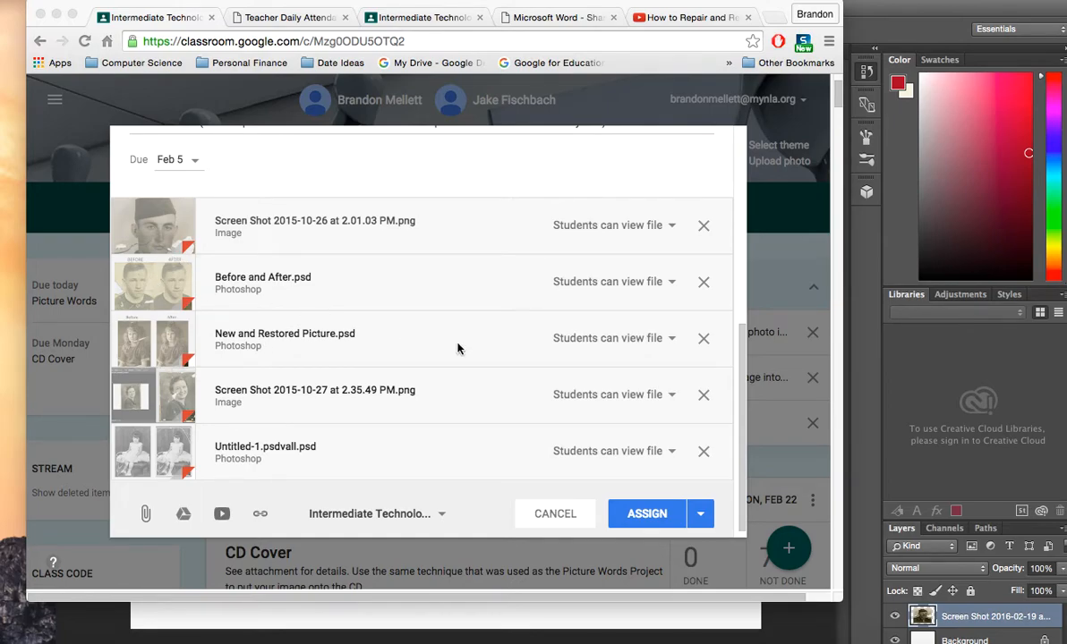
- Review the photo restoration assignment's requirements and its attached before-and-after example files
scroll(198, 358, "up", 2)
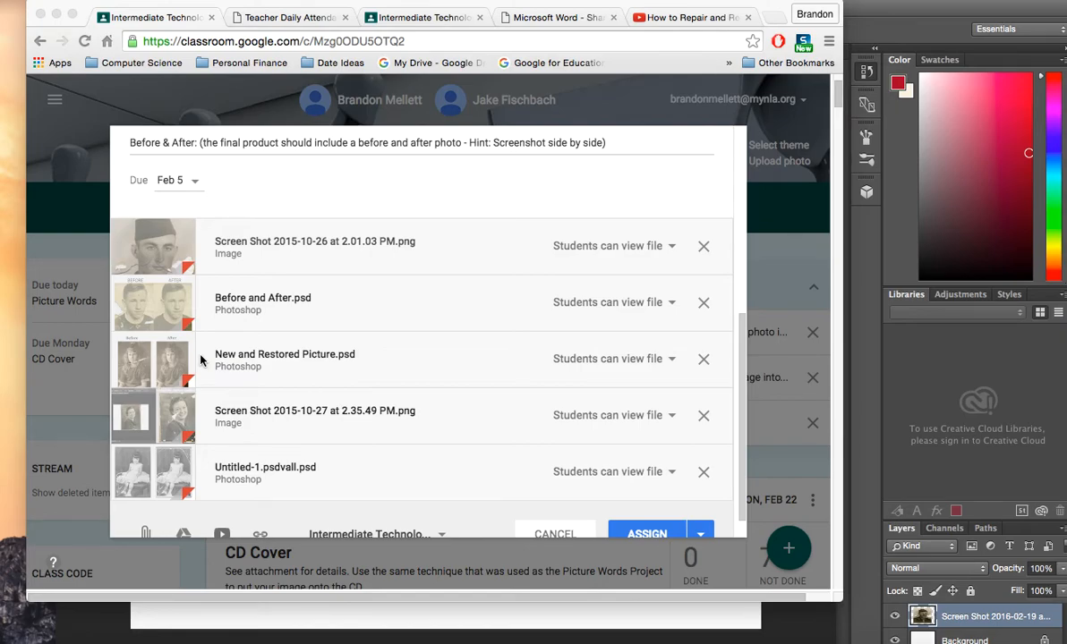
scroll(201, 360, "up", 10)
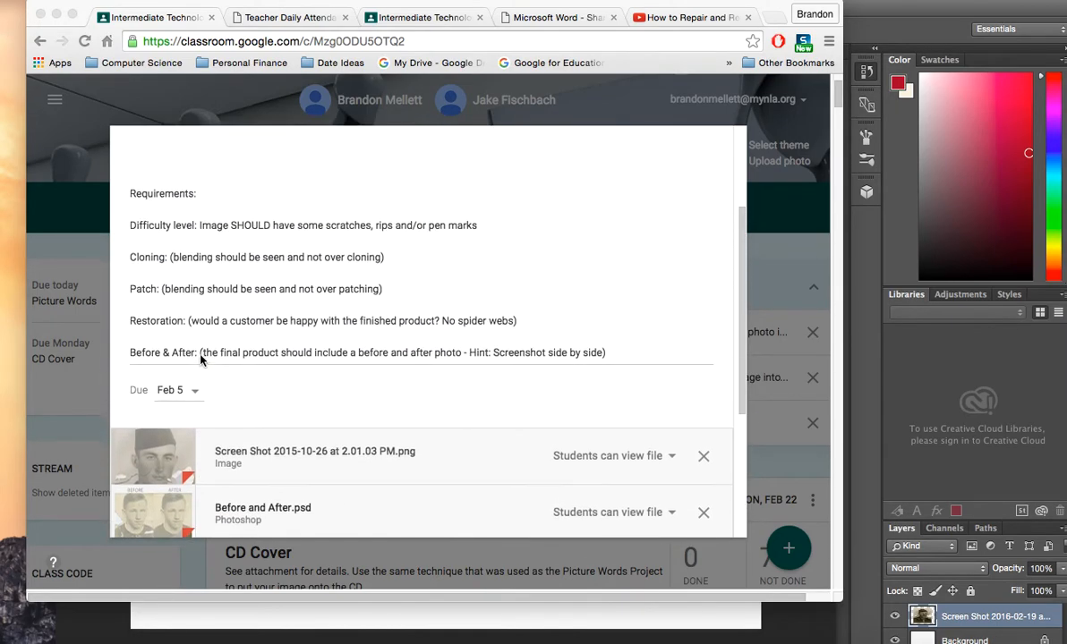
scroll(318, 418, "down", 7)
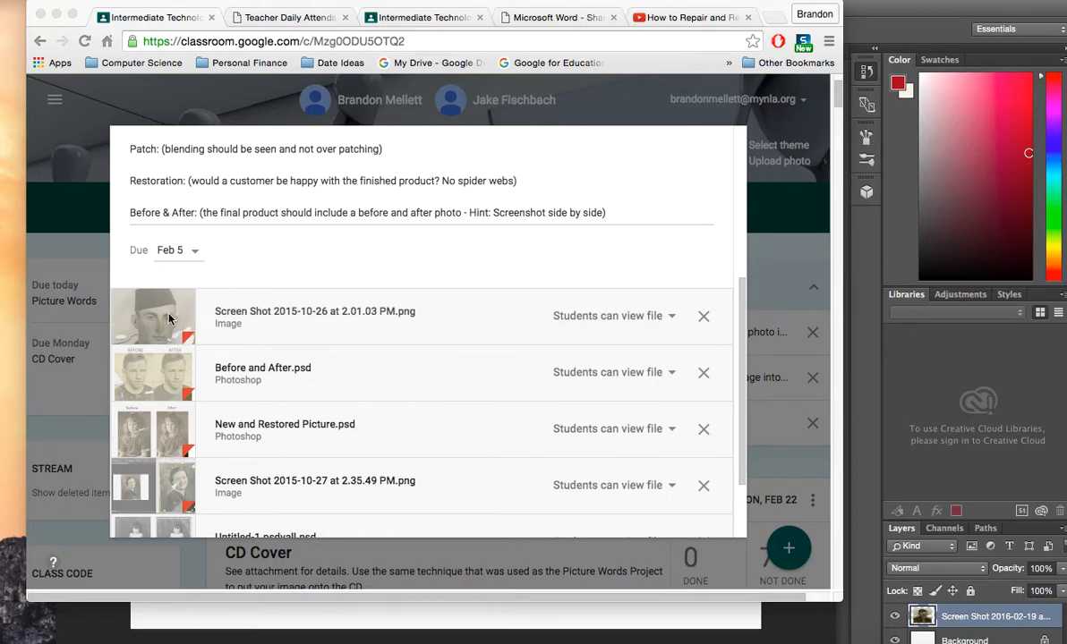
- Switch to Photoshop and check the photo layer's options for Rasterize Layer
left_click(291, 616)
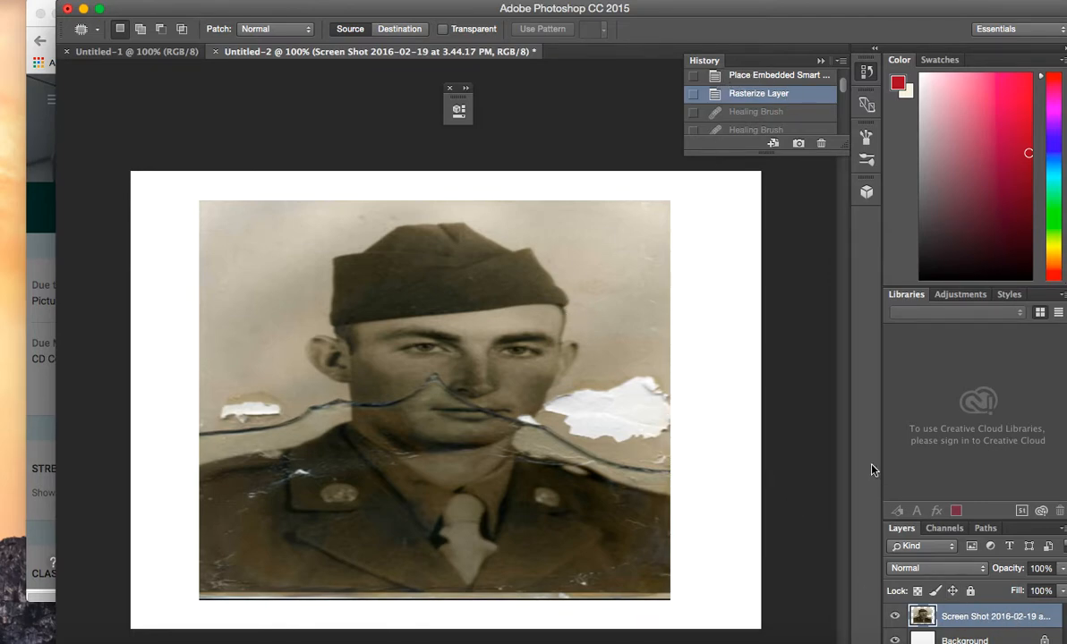
right_click(1001, 621)
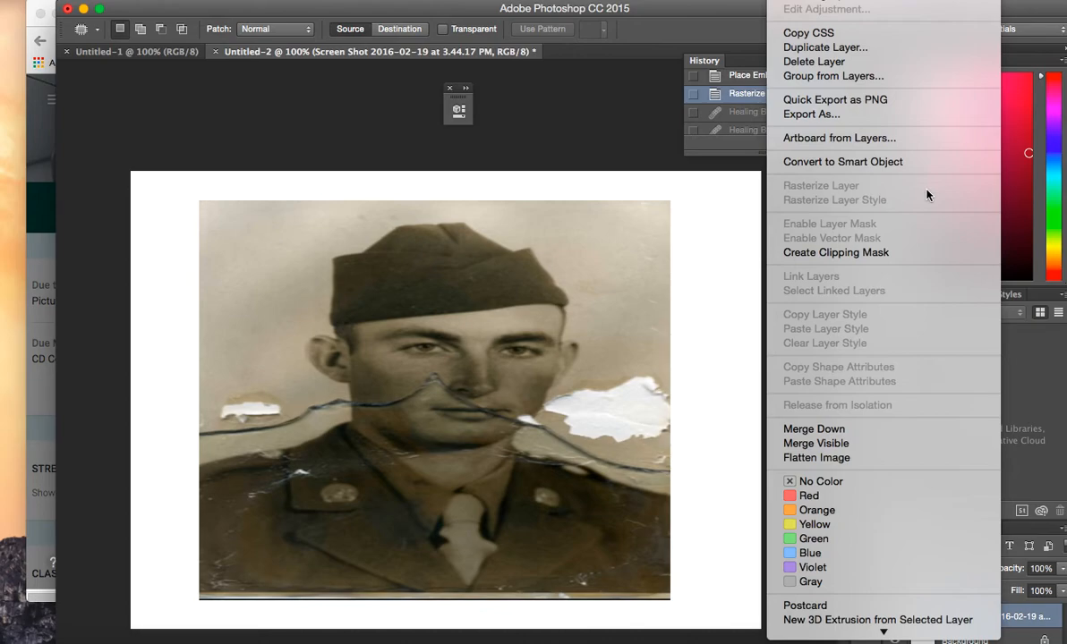
left_click(713, 357)
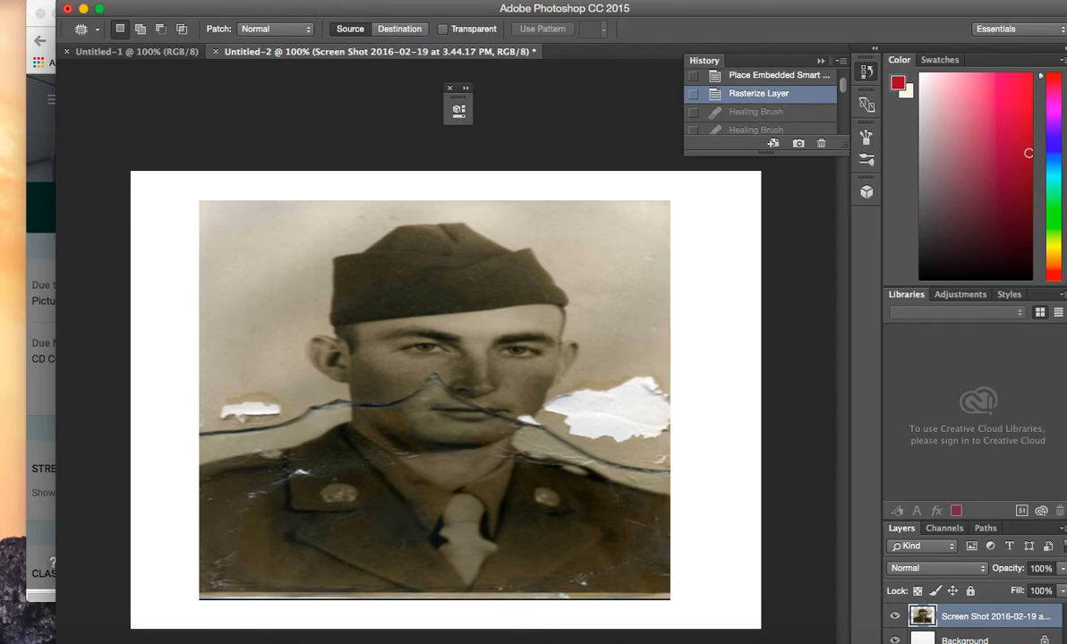
- Patch the small white tear in the background beside the soldier's left-hand shoulder with clean background from just above it, and deselect
left_click_drag(1, 42, 46, 87)
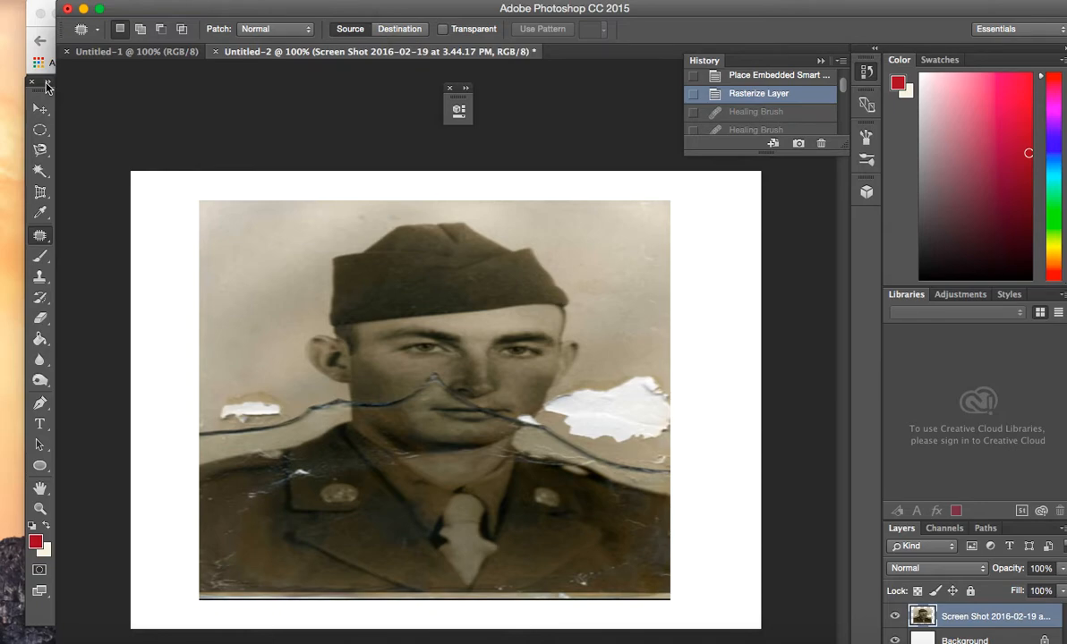
left_click(41, 239)
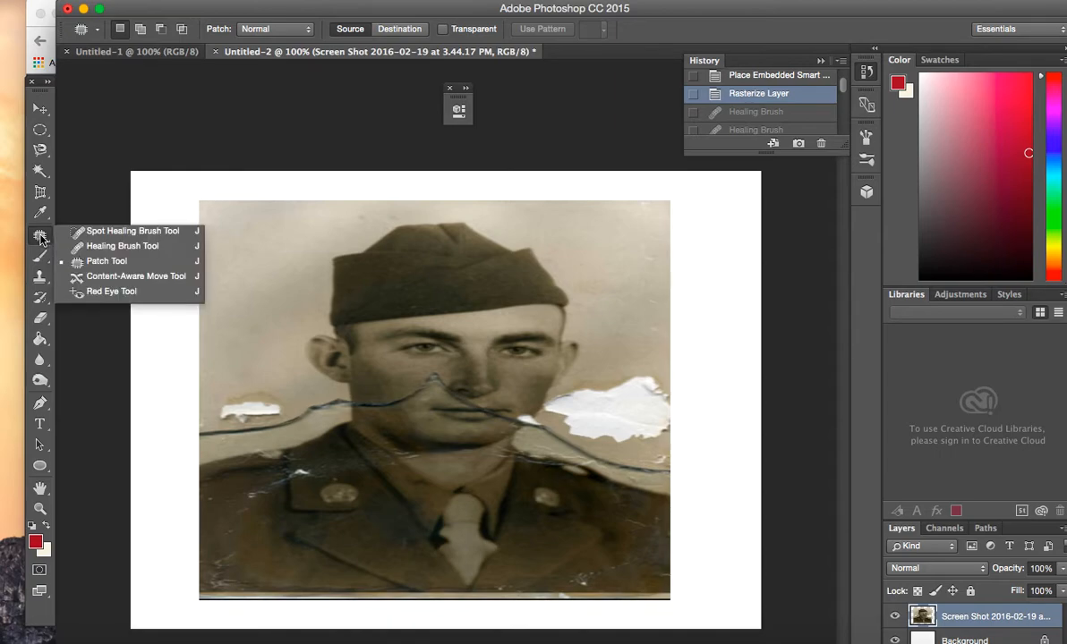
left_click(168, 261)
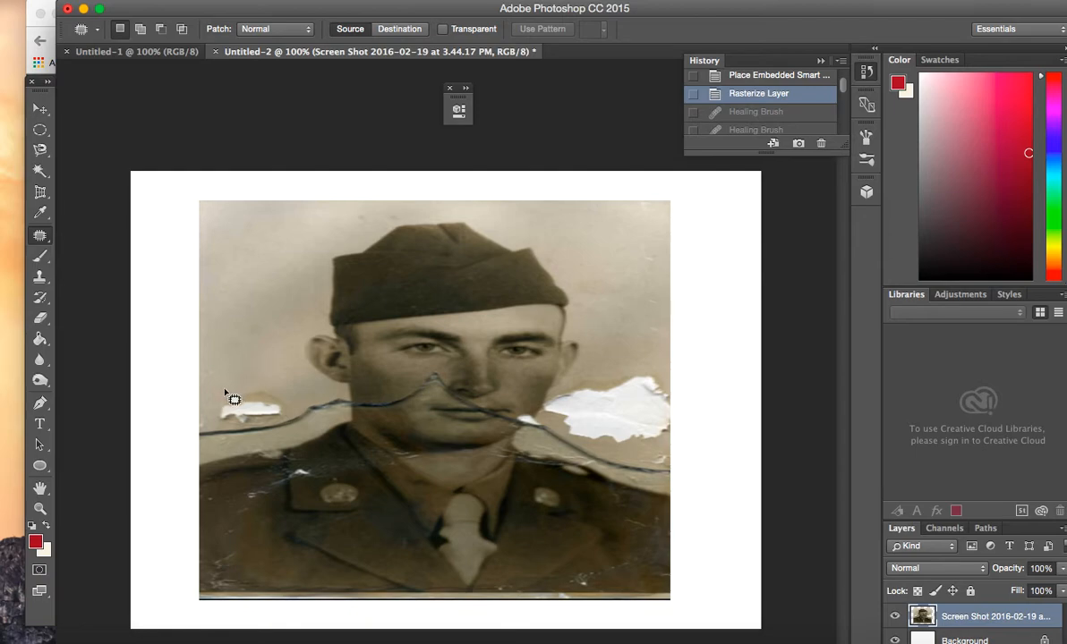
mouse_move(221, 397)
left_mouse_down()
mouse_move(238, 429)
mouse_move(294, 411)
mouse_move(281, 397)
mouse_move(219, 395)
left_mouse_up()
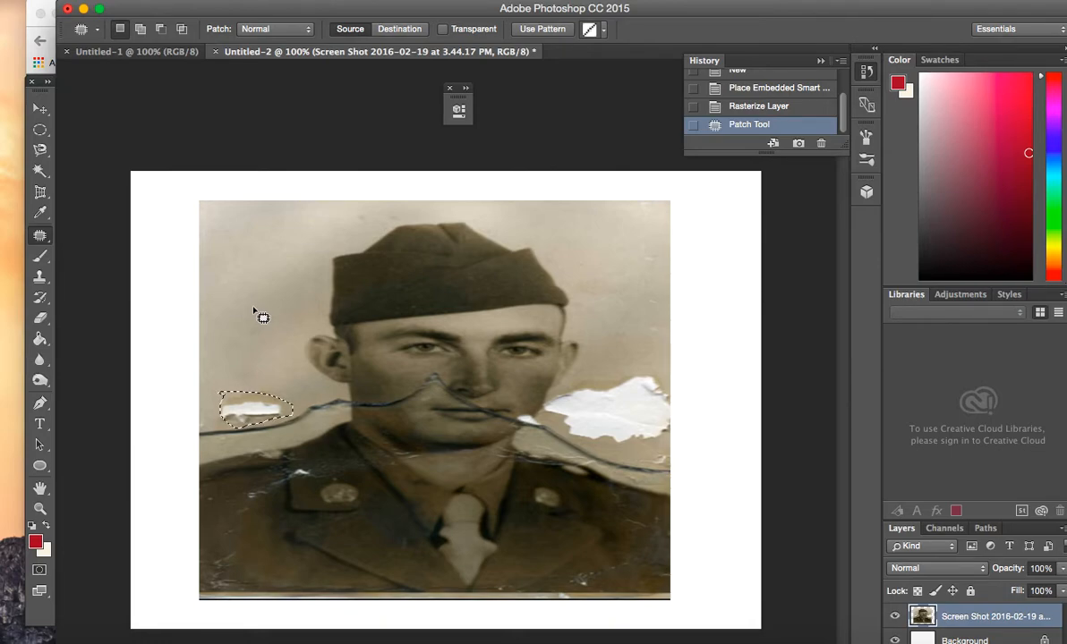
left_click_drag(235, 402, 240, 365)
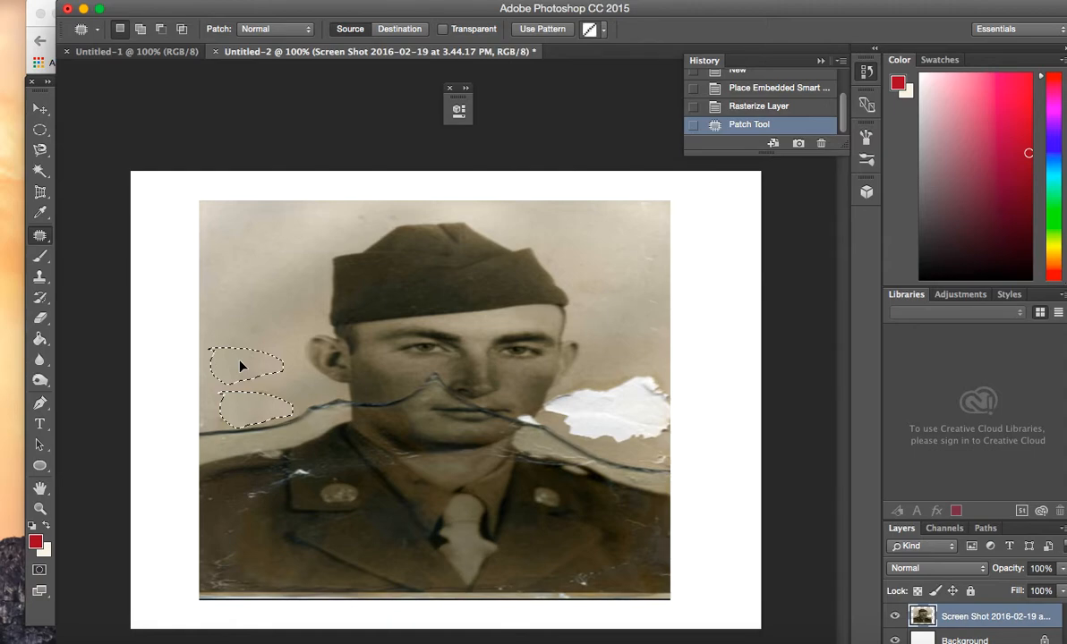
left_click_drag(240, 366, 240, 365)
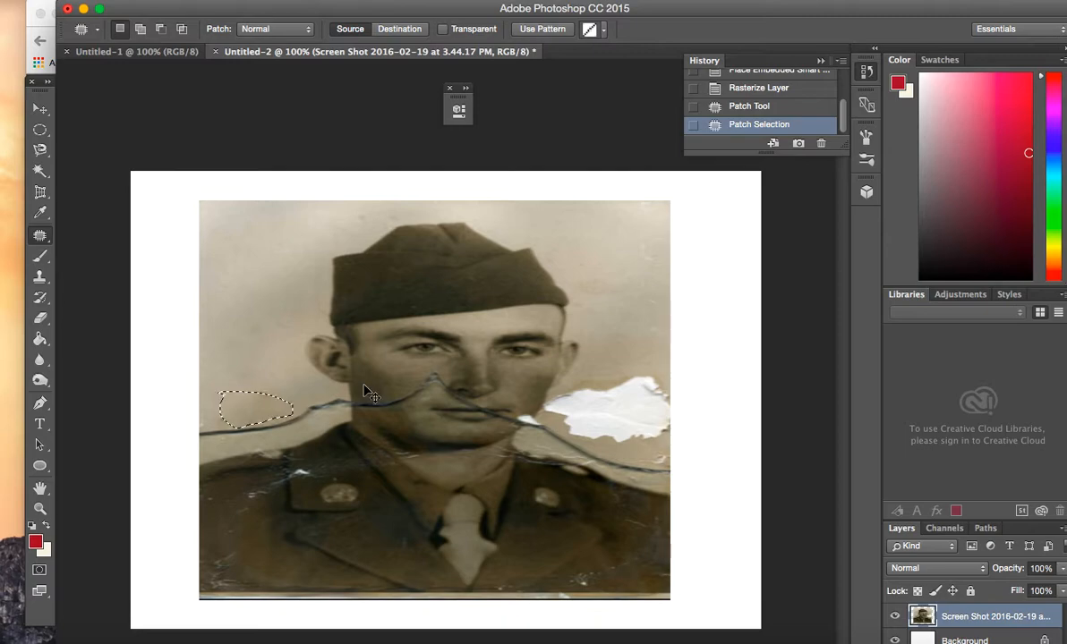
key("super+d")
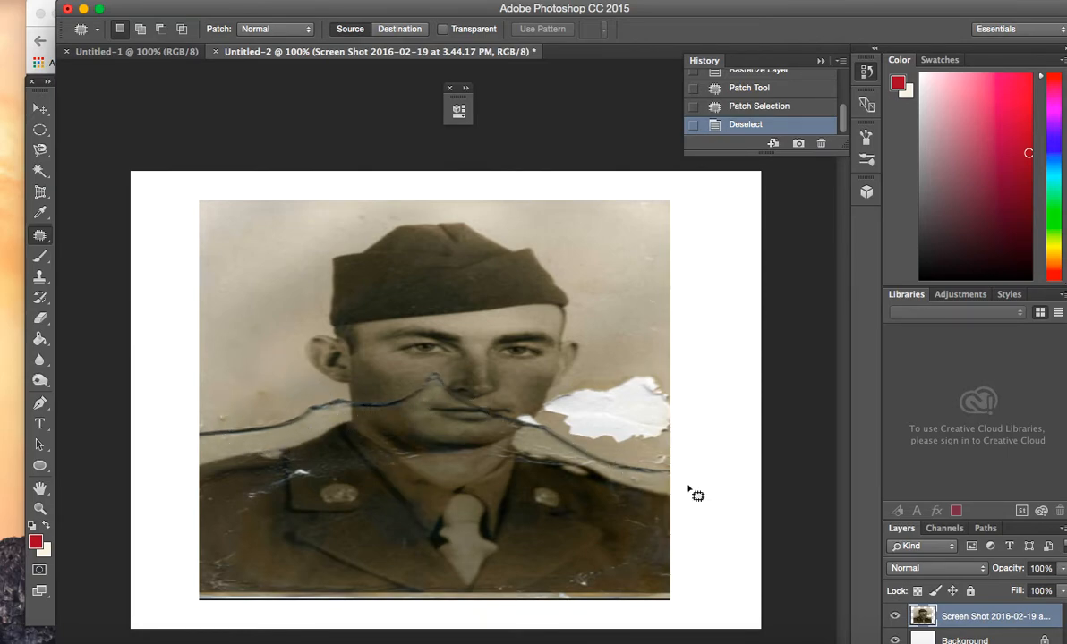
- Retouch the background around the patched tear with the Healing Brush at size 19
right_click(39, 235)
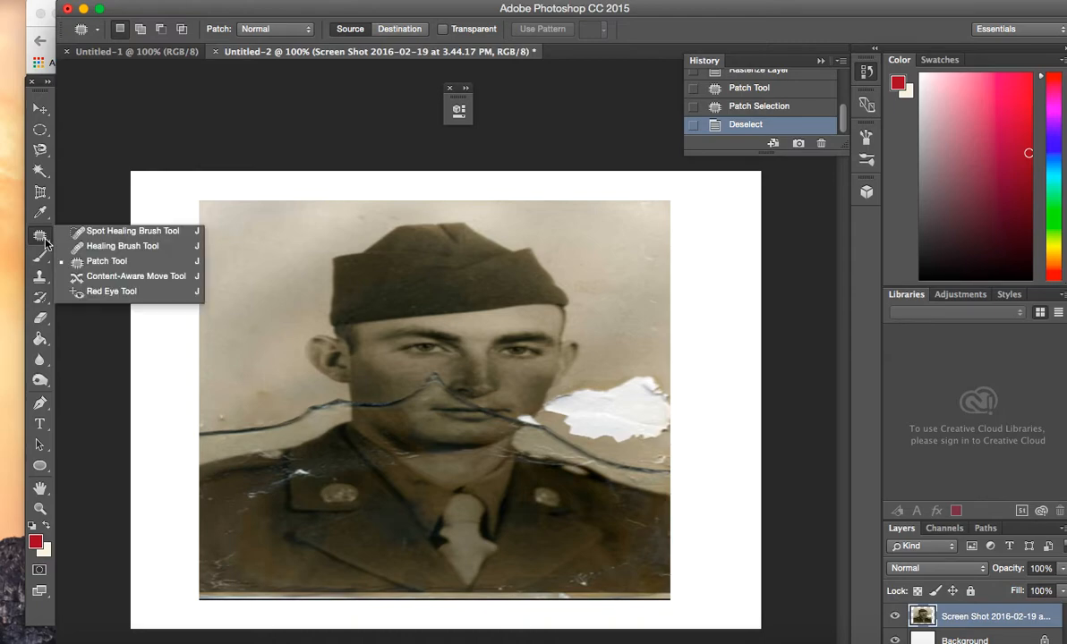
left_click(172, 247)
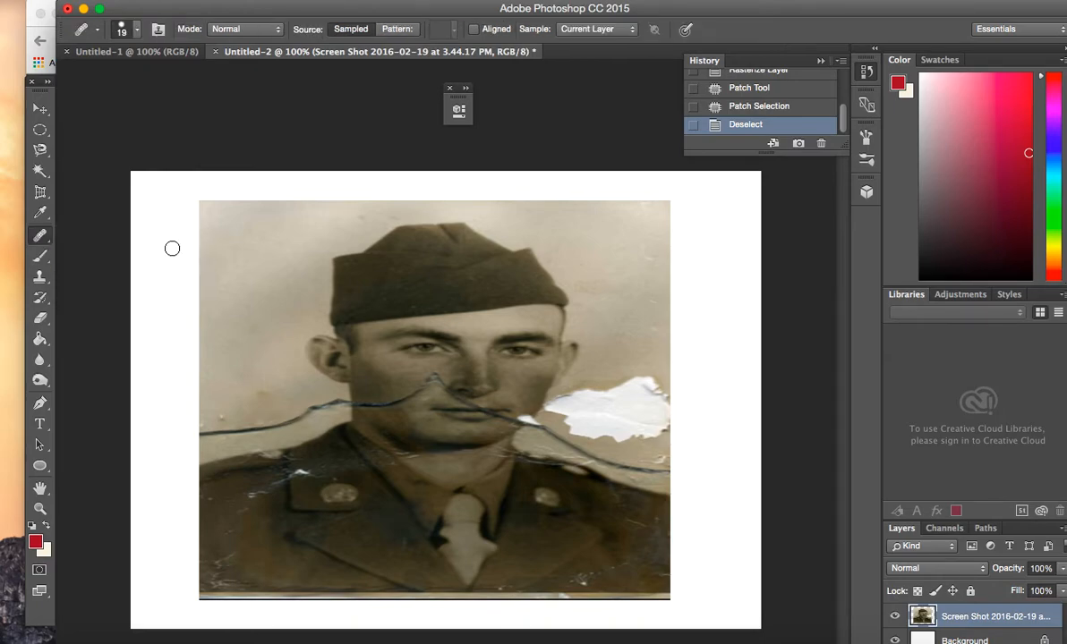
left_click(238, 396)
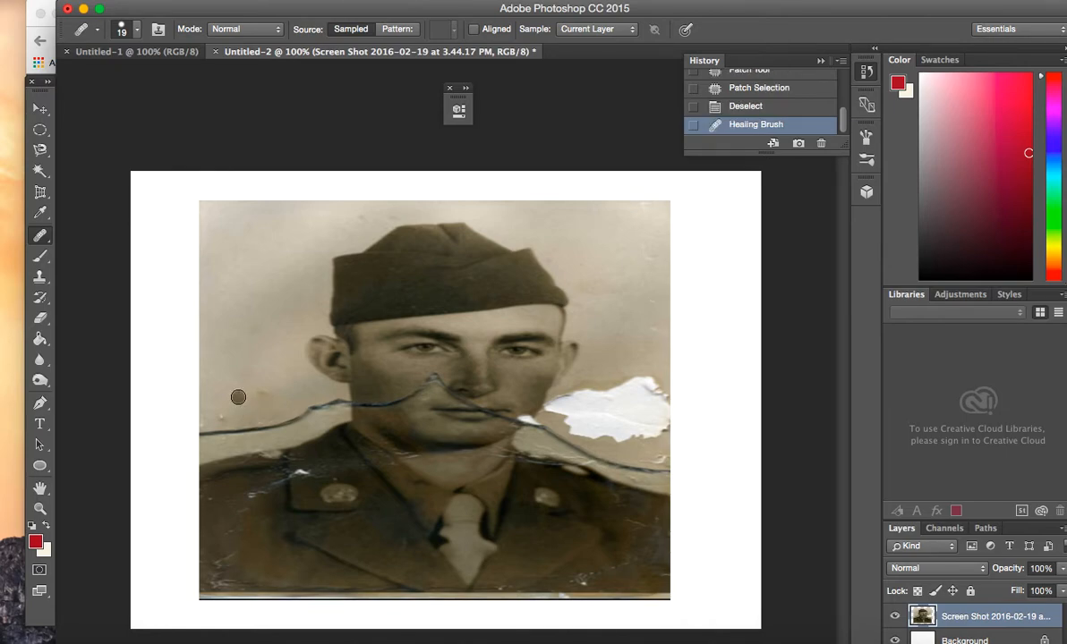
left_click(266, 383)
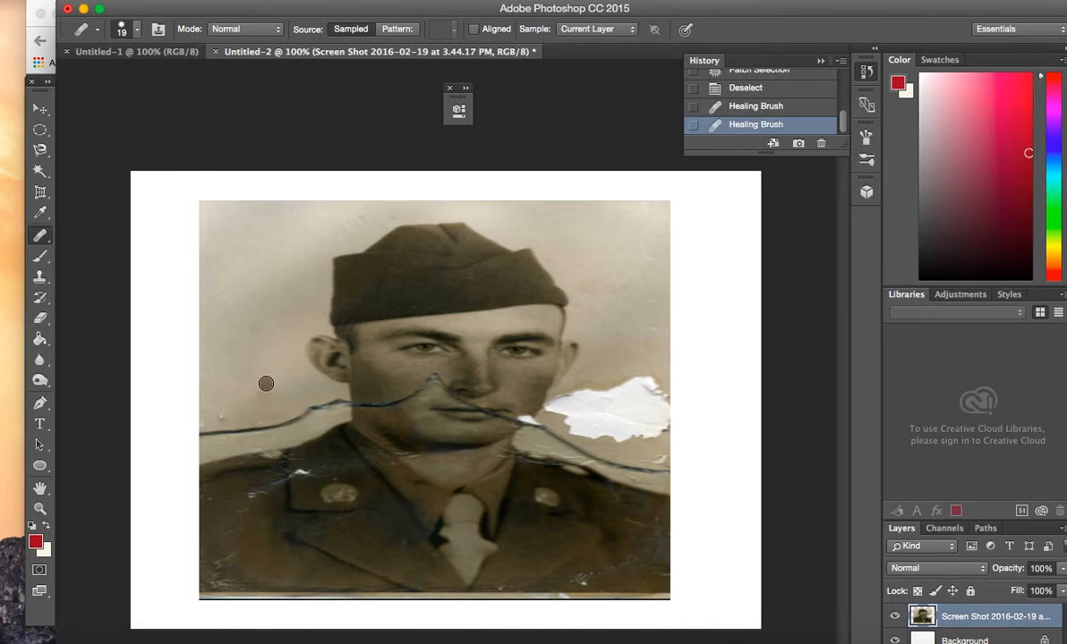
left_click(241, 367)
left_click(257, 315)
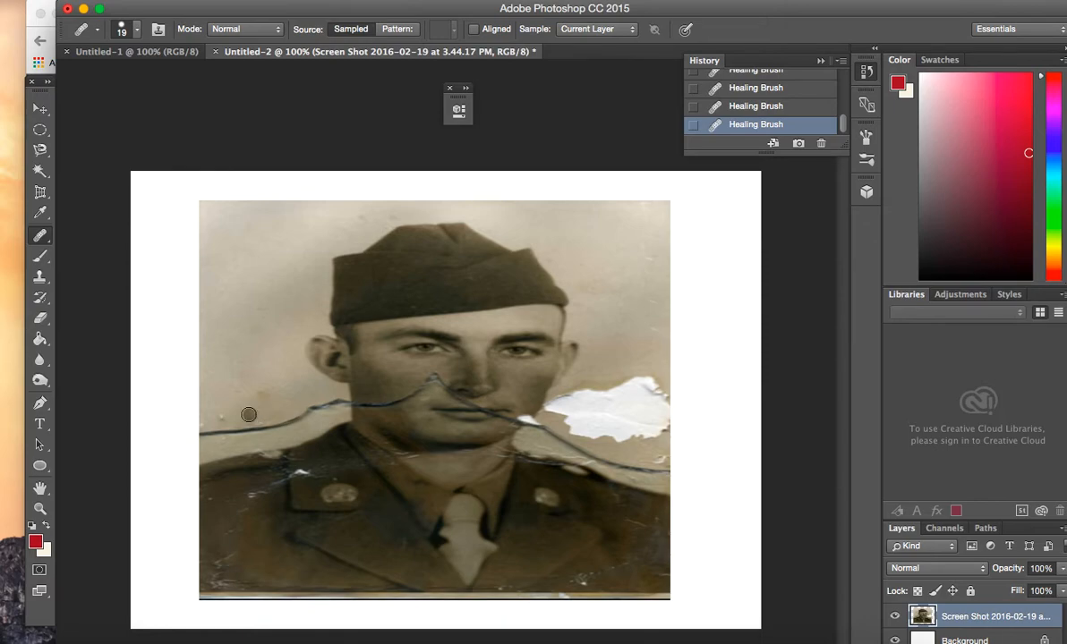
- Heal the dark crack in the background between the patched area and the neck, sampling clean background just above the line
scroll(249, 414, "up", 7)
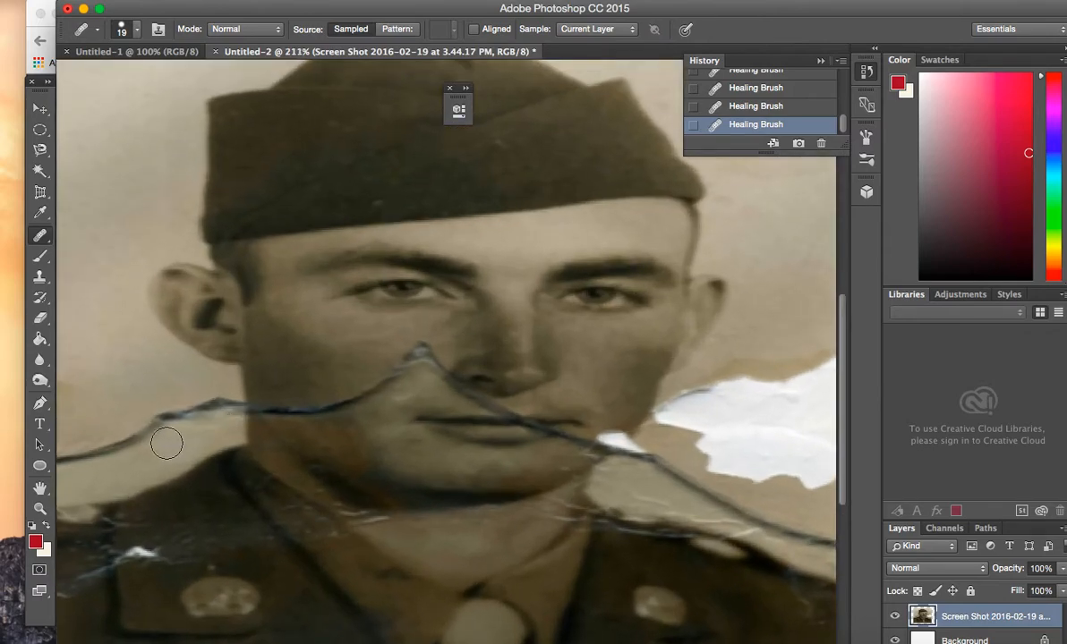
scroll(170, 444, "left", 2)
scroll(156, 445, "left", 5)
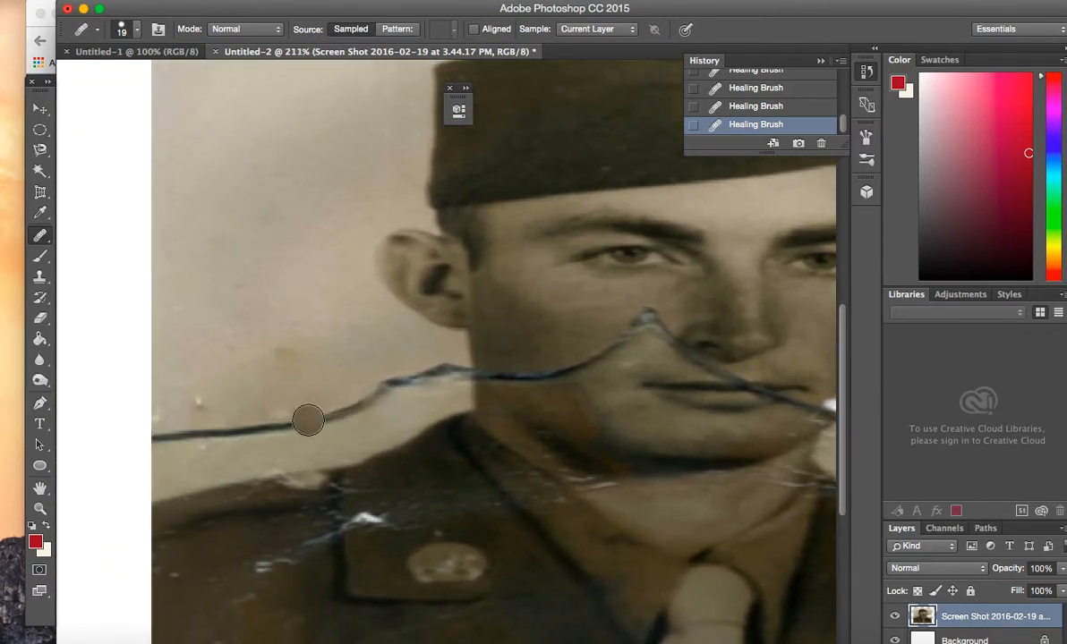
scroll(308, 421, "up", 5)
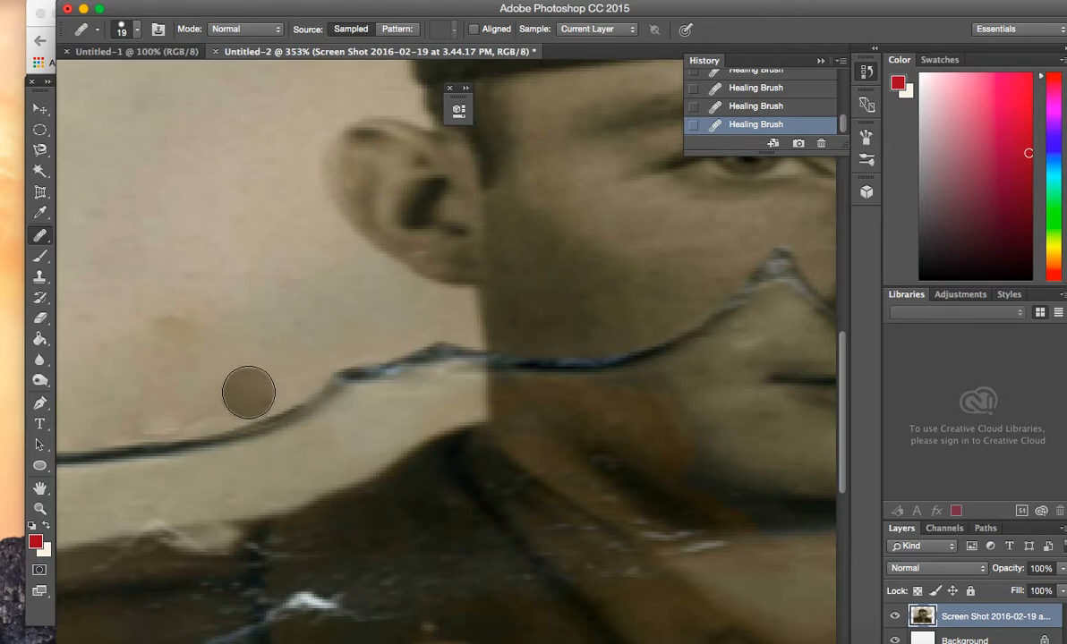
left_click(249, 392, "alt")
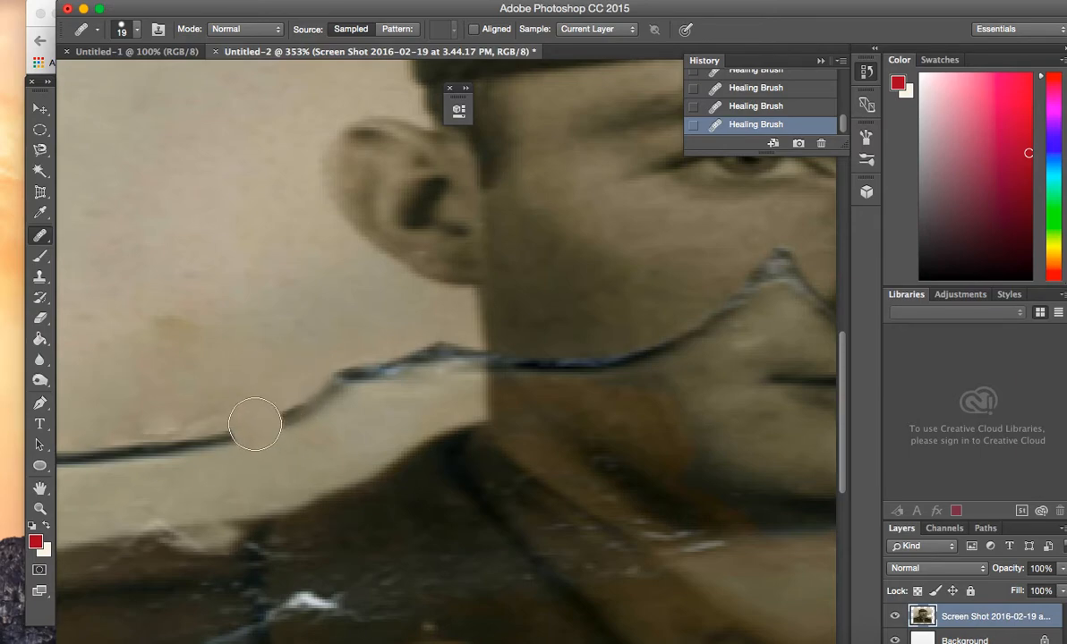
mouse_move(255, 424)
left_mouse_down()
mouse_move(283, 420)
mouse_move(357, 374)
mouse_move(461, 360)
left_mouse_up()
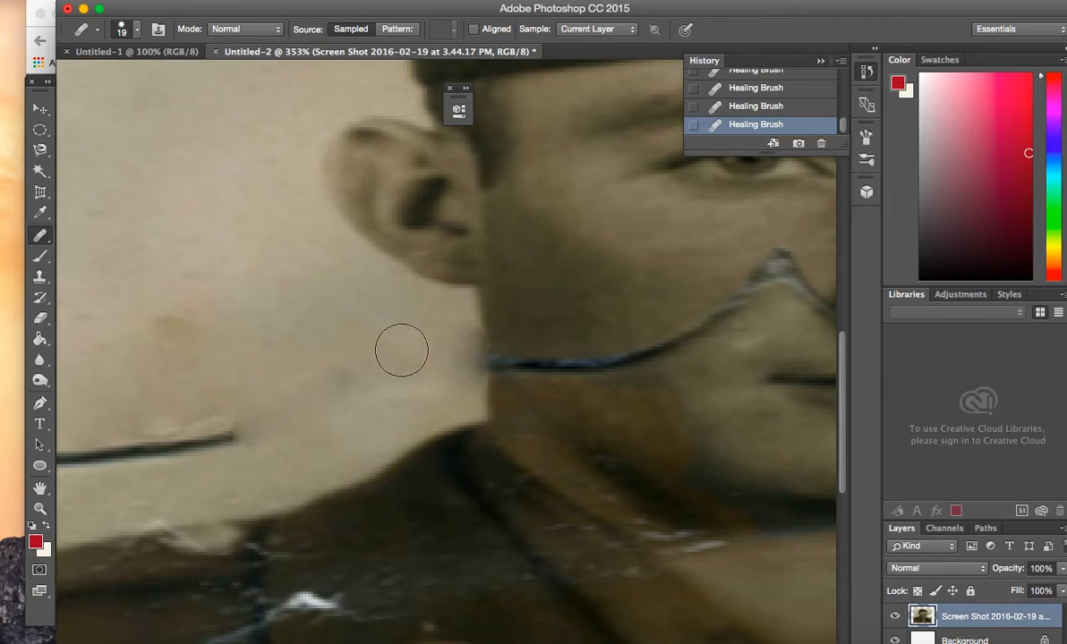
- Heal a short stretch of the crack on the cheek beside its peak near the nose, and sample clean cheek skin above it
scroll(401, 350, "down", 5)
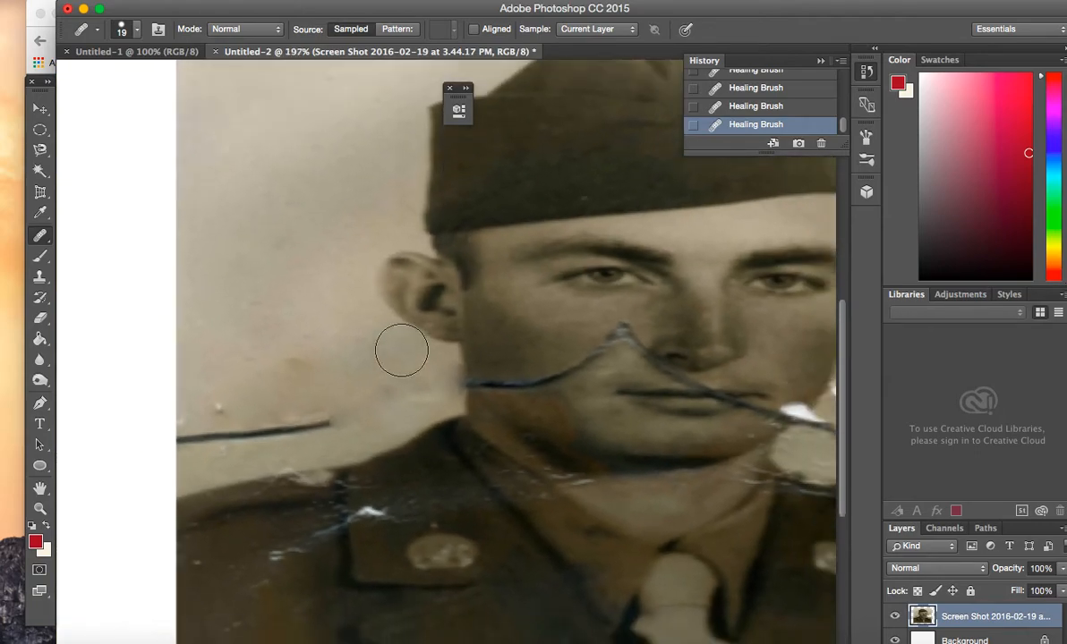
scroll(401, 350, "down", 3)
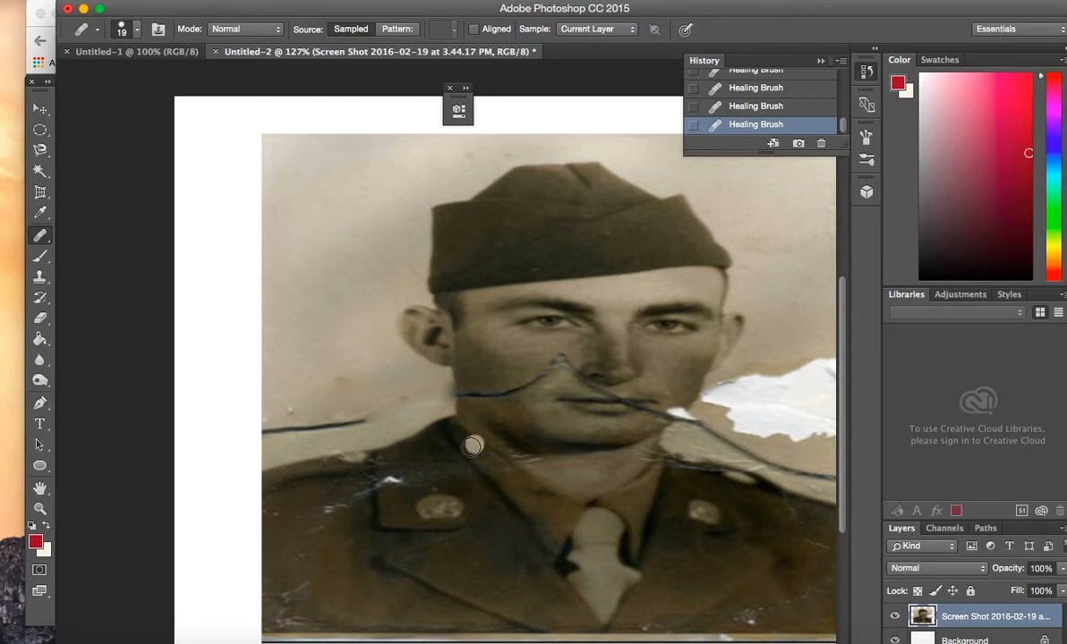
scroll(585, 383, "right", 3)
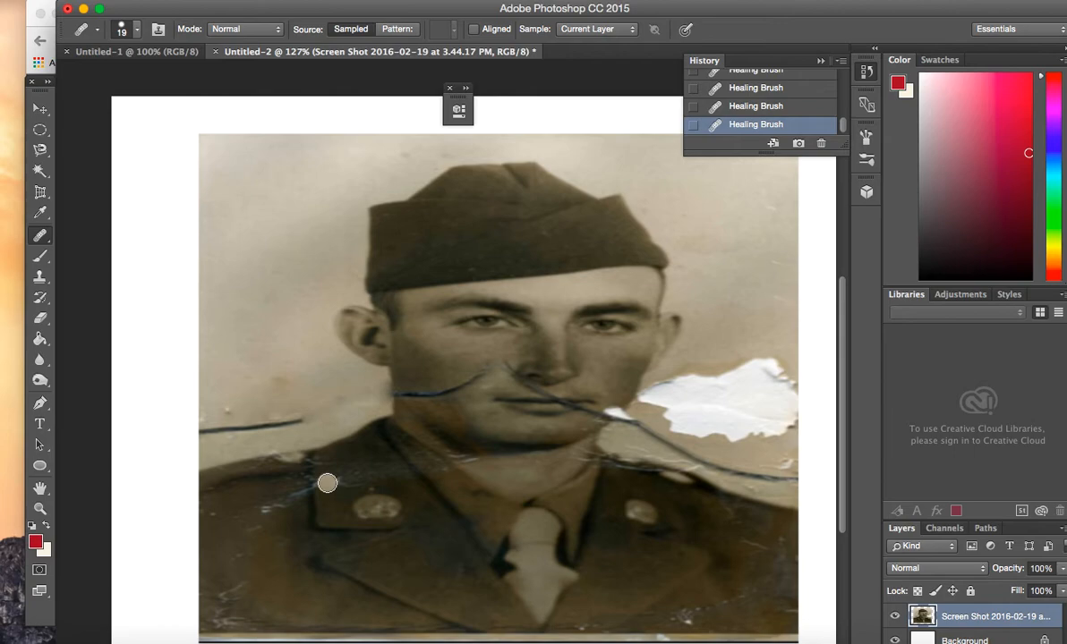
left_click(476, 356, "alt")
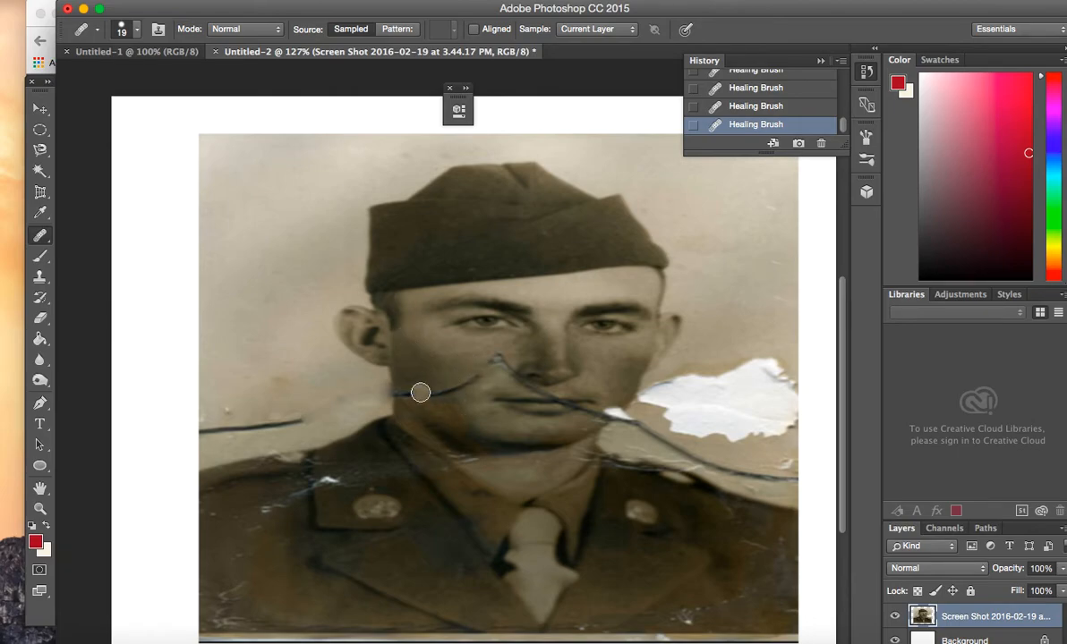
- Try to heal the crack where it crosses the jaw edge below the ear
scroll(421, 392, "up", 10)
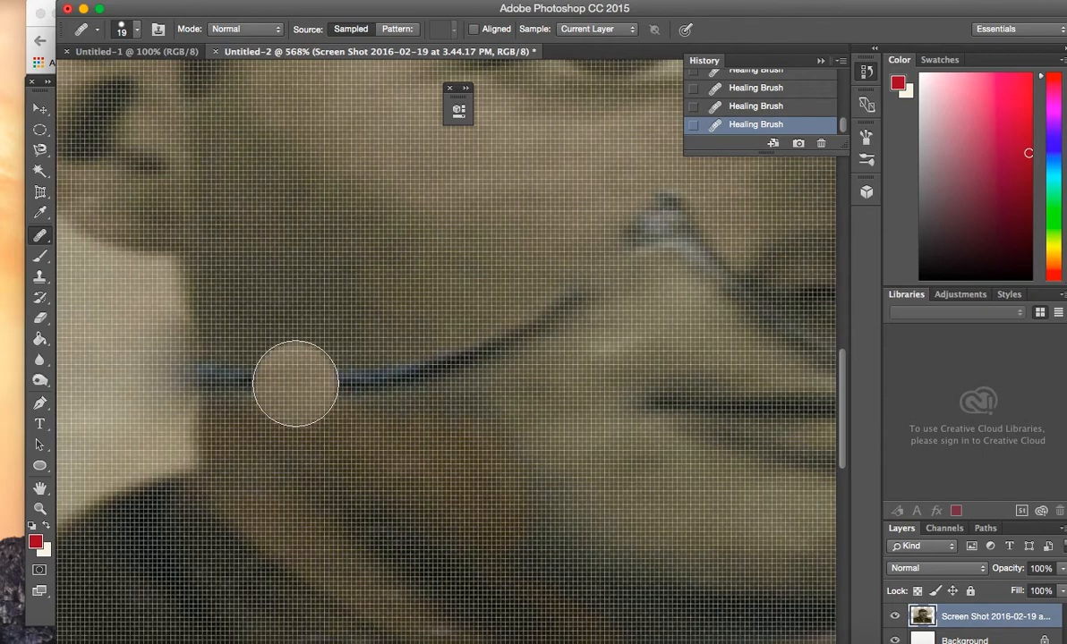
scroll(295, 385, "down", 5)
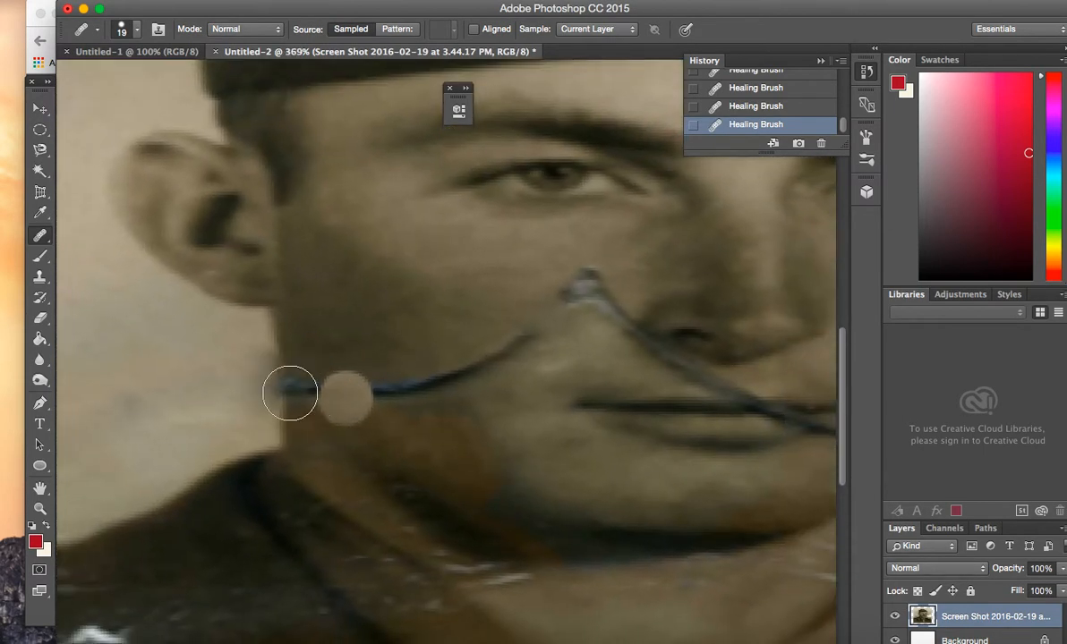
left_click(262, 383)
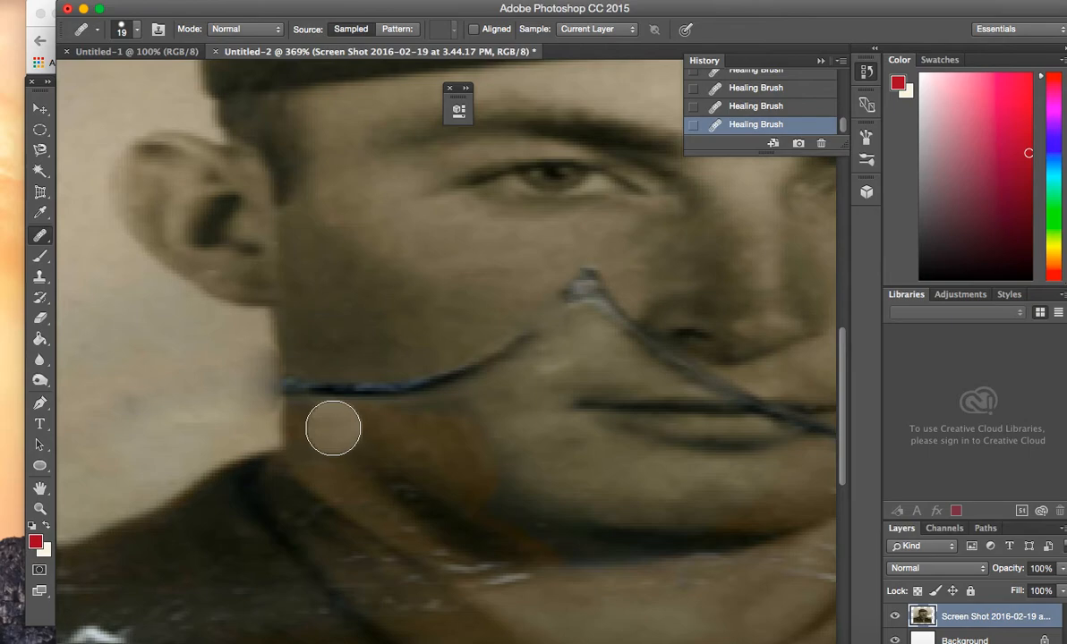
scroll(333, 429, "down", 6)
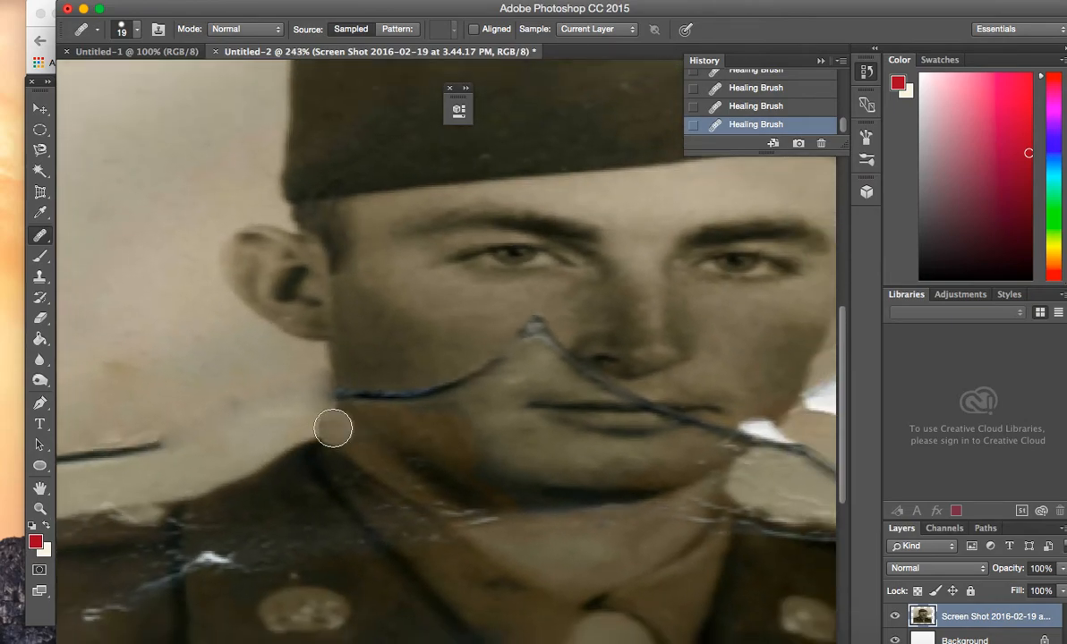
scroll(333, 429, "down", 1)
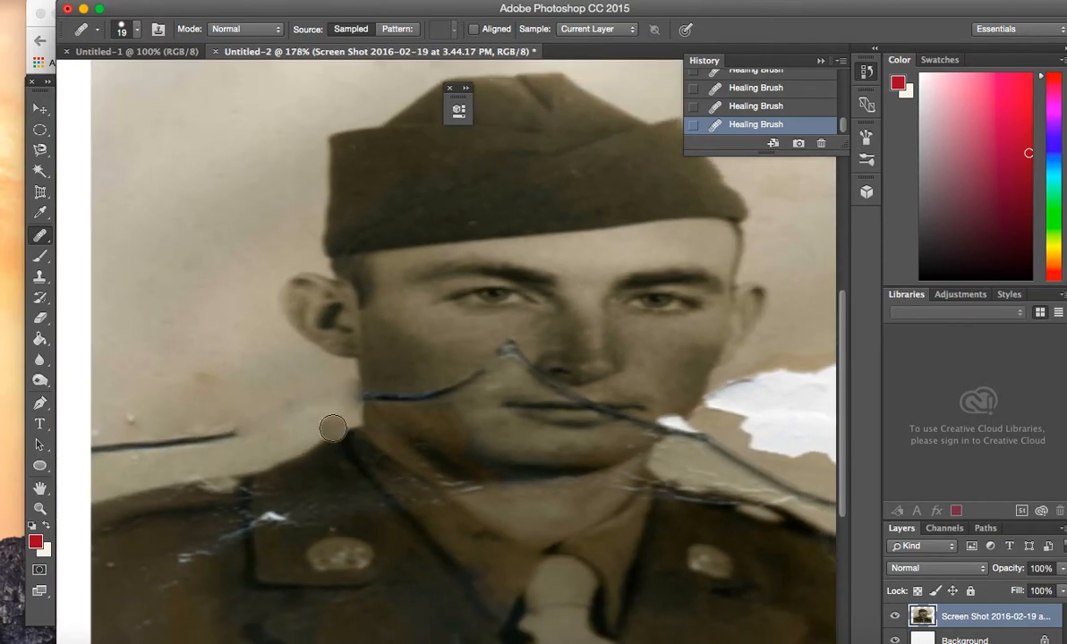
- Switch to the Patch Tool and back to the Healing Brush
right_click(40, 235)
left_click(103, 261)
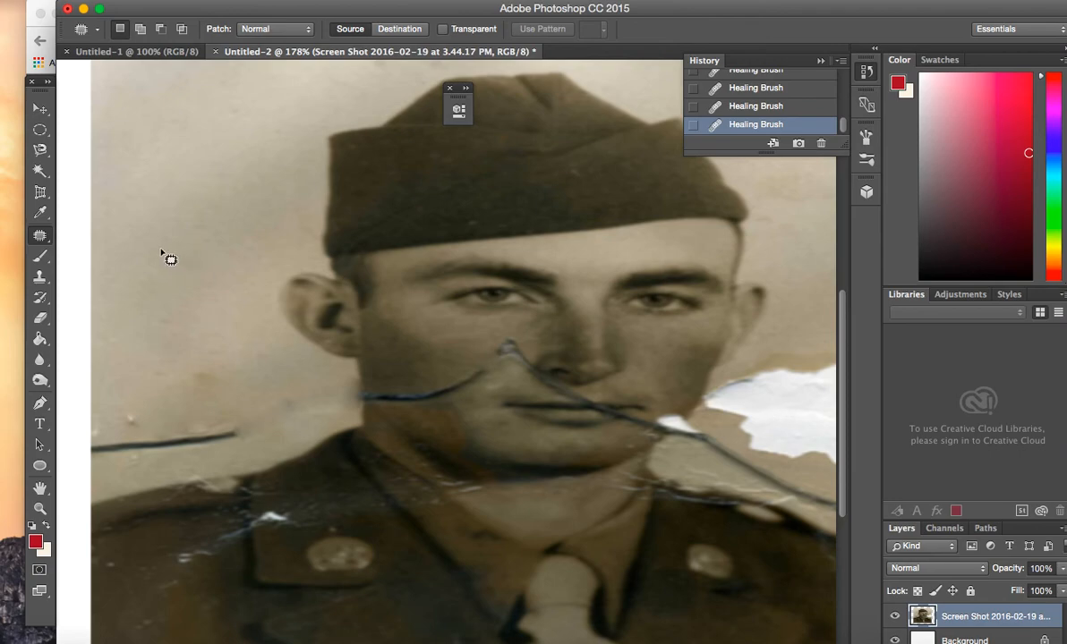
left_click(43, 234)
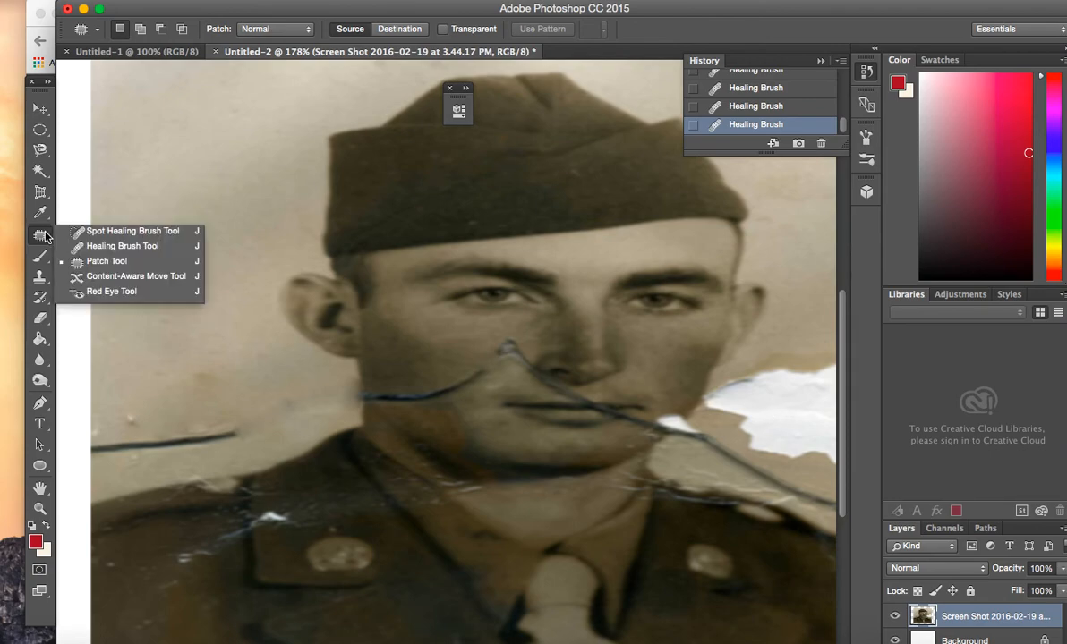
left_click(161, 251)
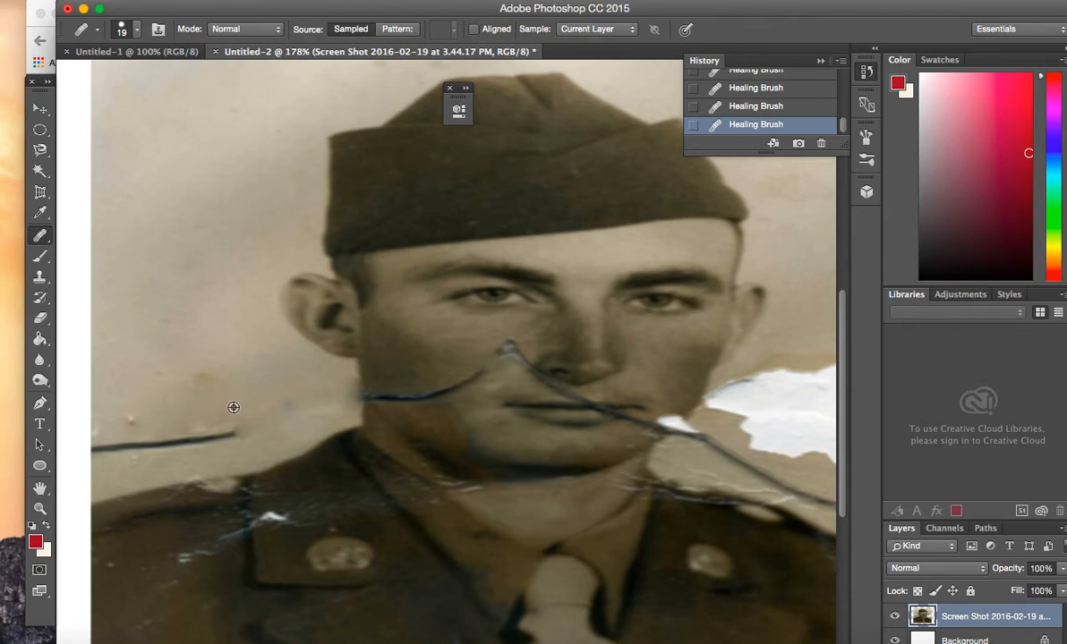
- Heal the inner half of the remaining dark crack in the background above the soldier's shoulder, up to the middle of the line
left_click_drag(227, 431, 169, 440)
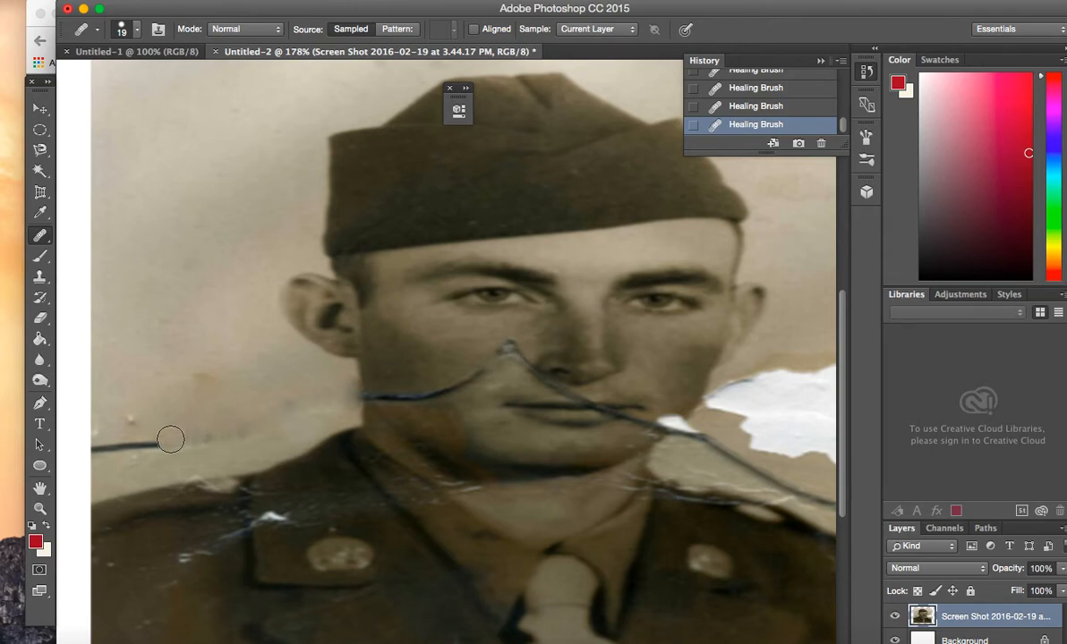
- Switch to Google Chrome and review the Restored and Brand New assignment's requirements, due date and attached example files in Google Classroom
left_click(492, 639)
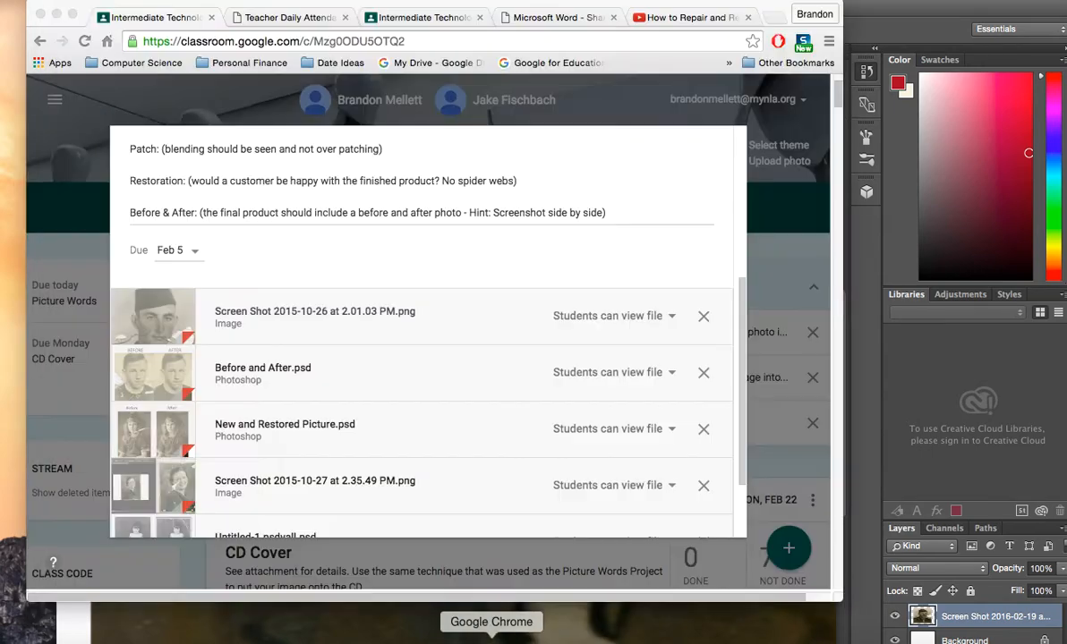
scroll(508, 227, "up", 5)
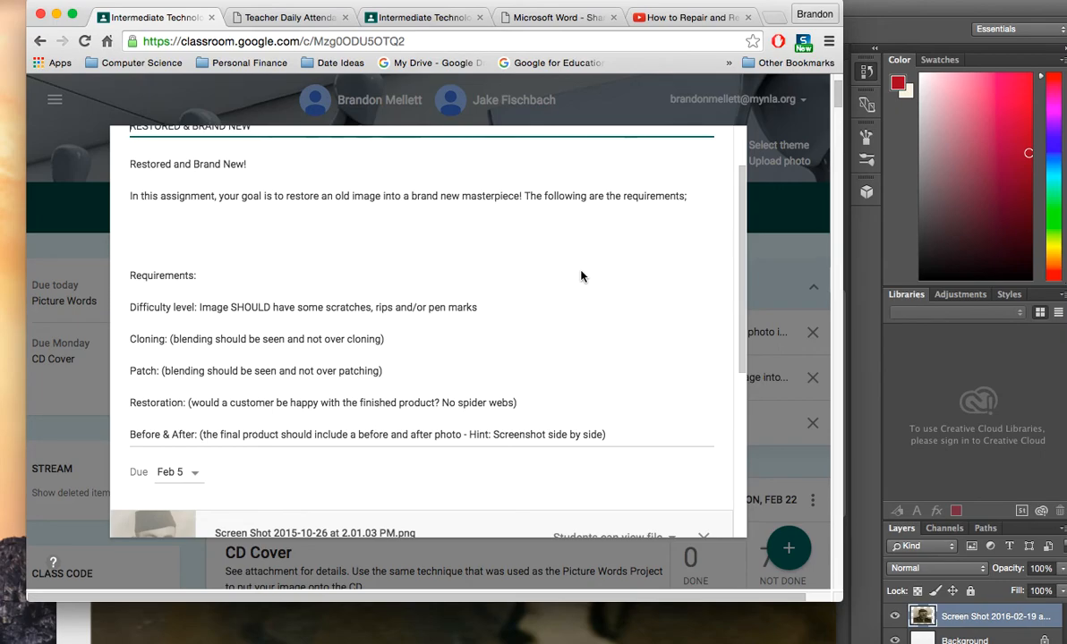
scroll(581, 277, "down", 5)
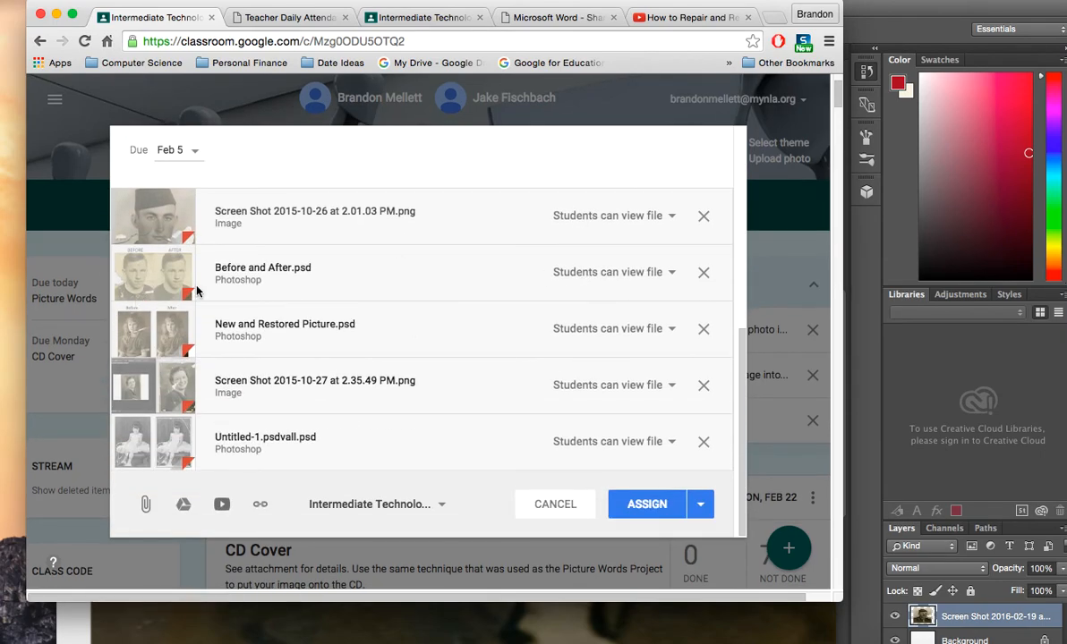
scroll(296, 331, "down", 2)
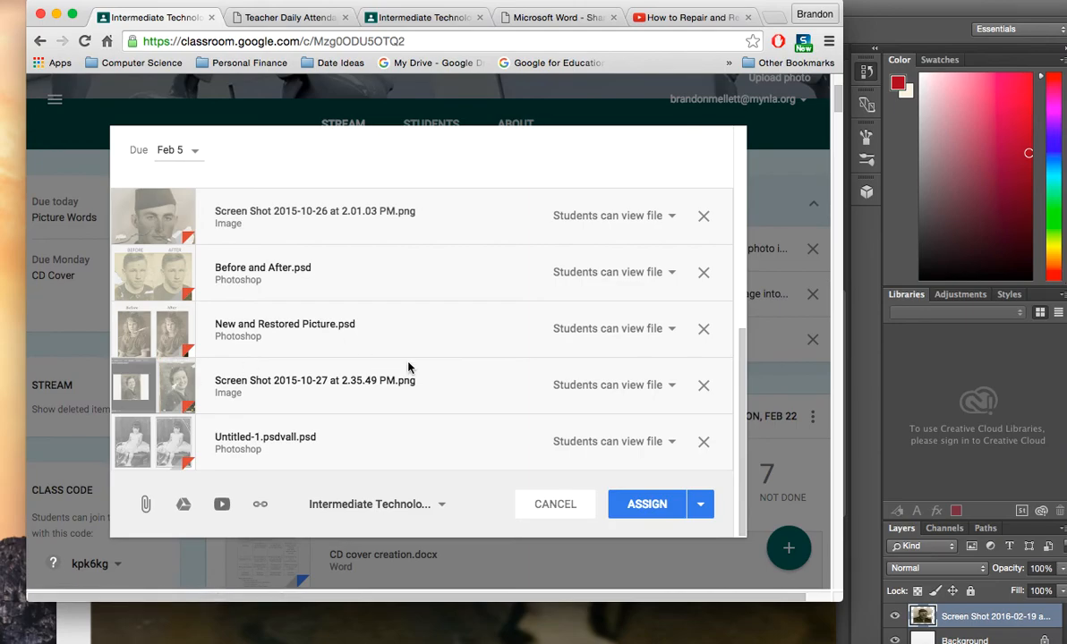
scroll(409, 367, "up", 5)
left_click(932, 377)
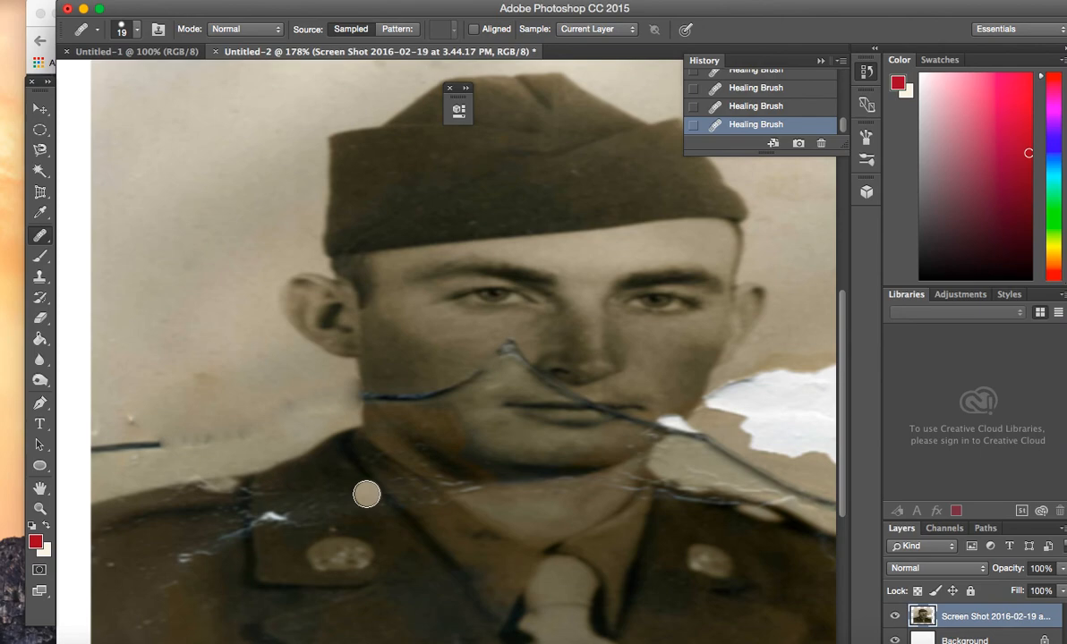
left_click(448, 631)
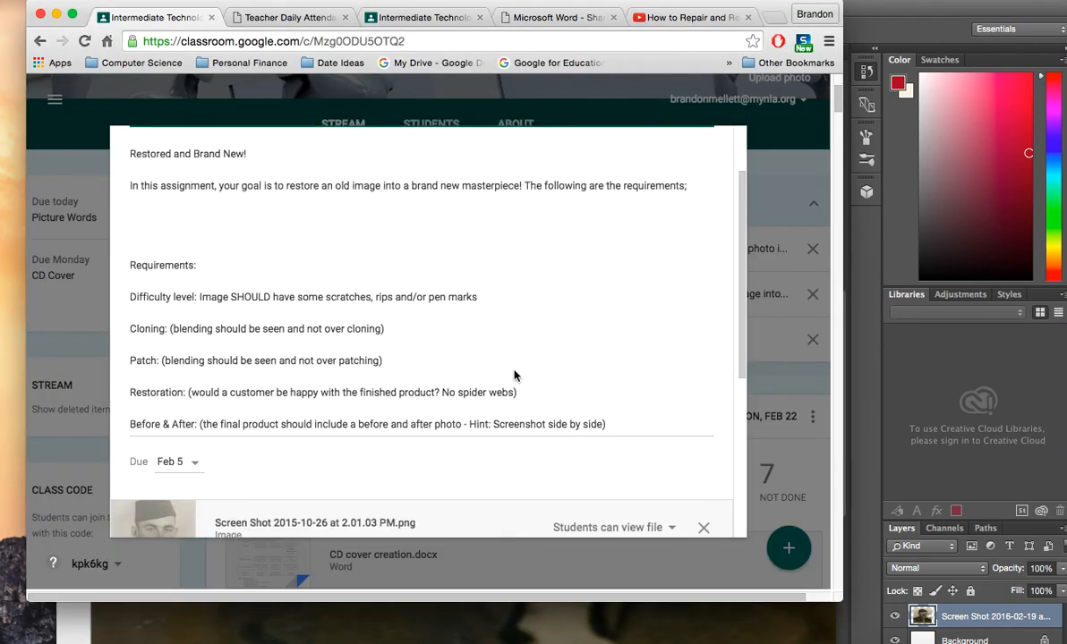